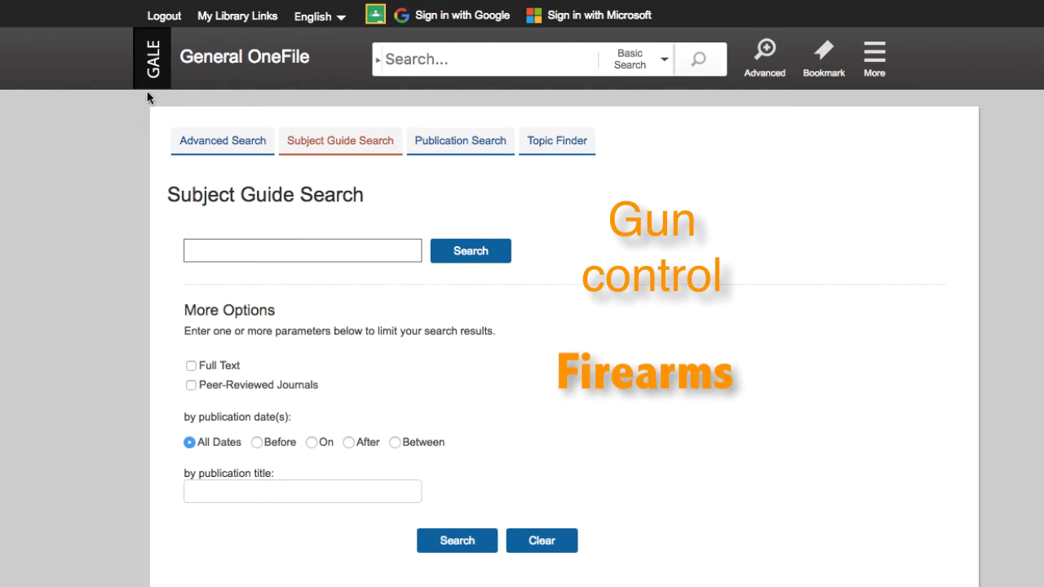
Enter 'gun' in the Subject Guide Search and choose the 'Gun control' suggestion
left_click(226, 244)
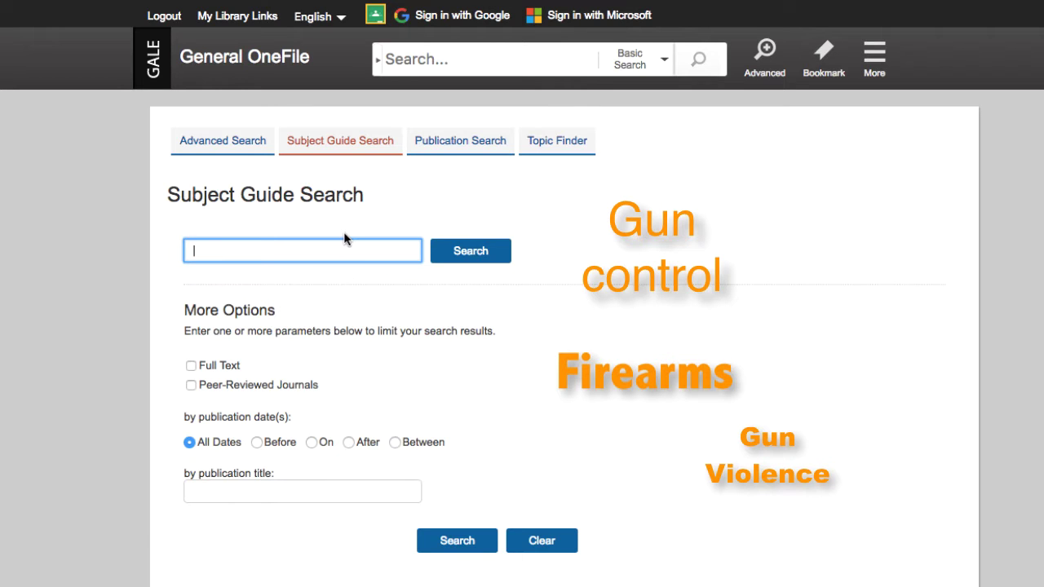
type("gun")
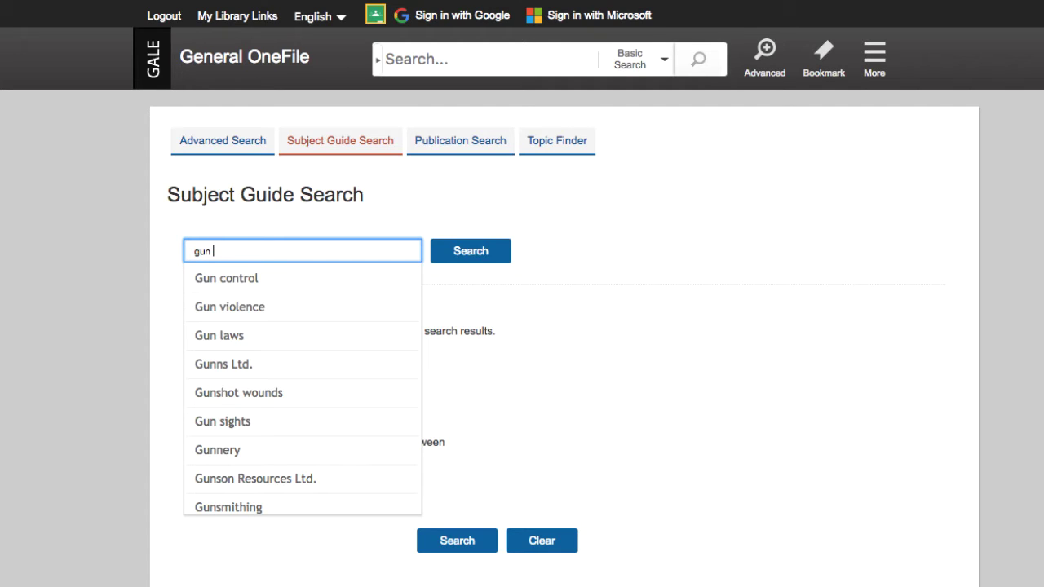
left_click(238, 282)
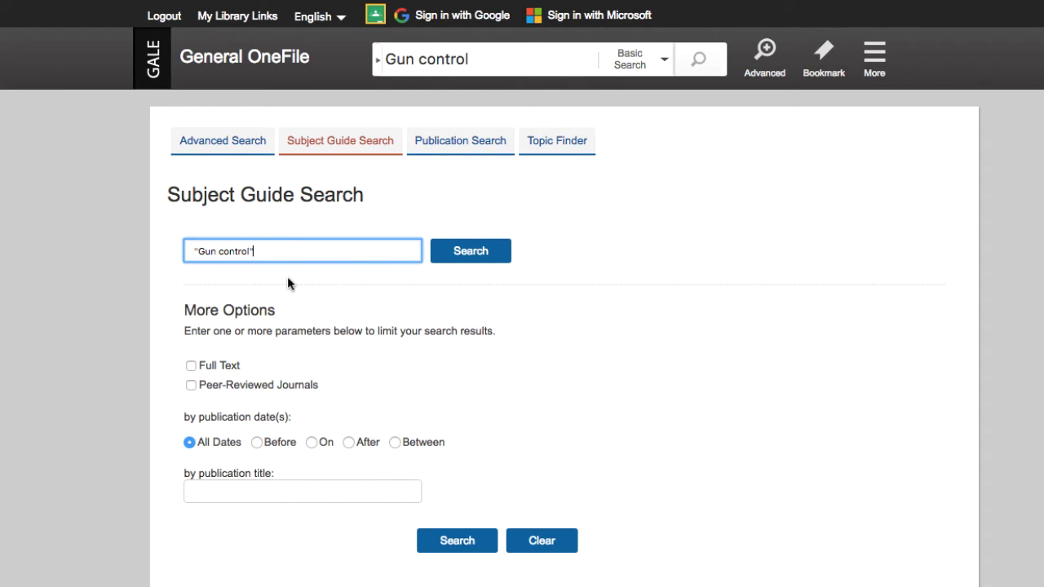
Search the Gun control subject, browse its subdivisions, then view its related subjects
left_click(487, 256)
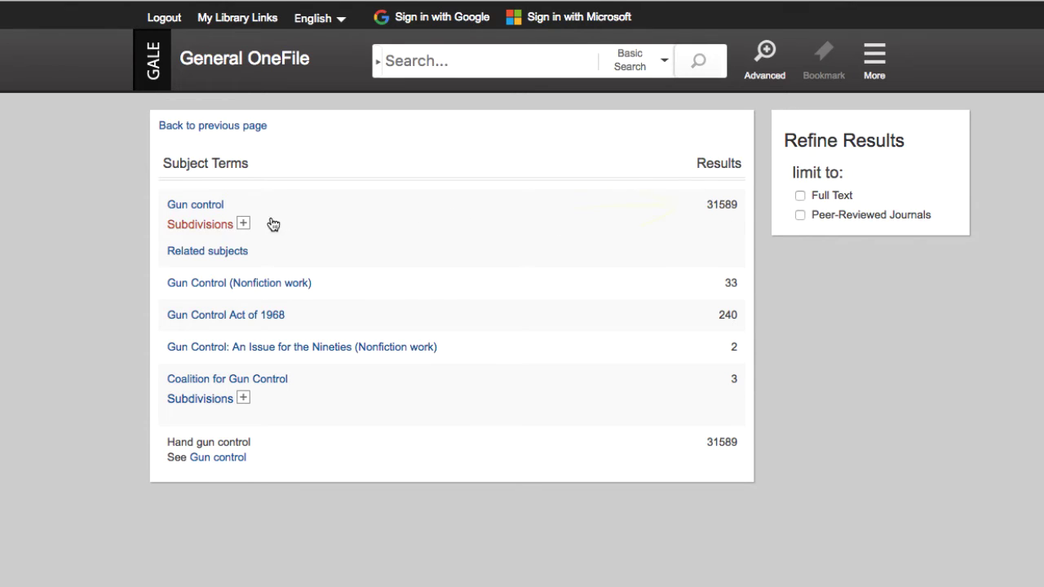
left_click(243, 224)
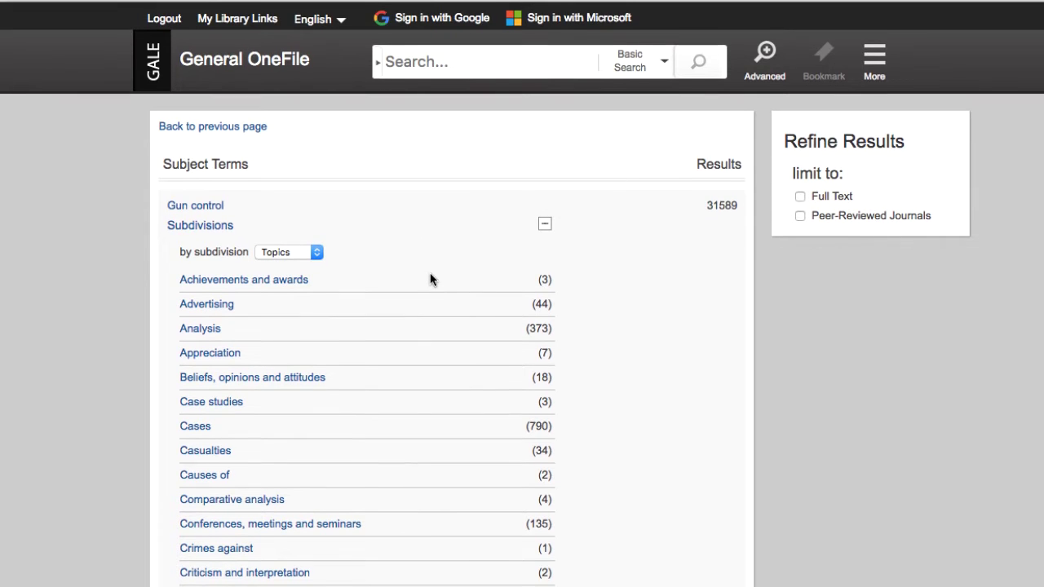
scroll(430, 274, "down", 2)
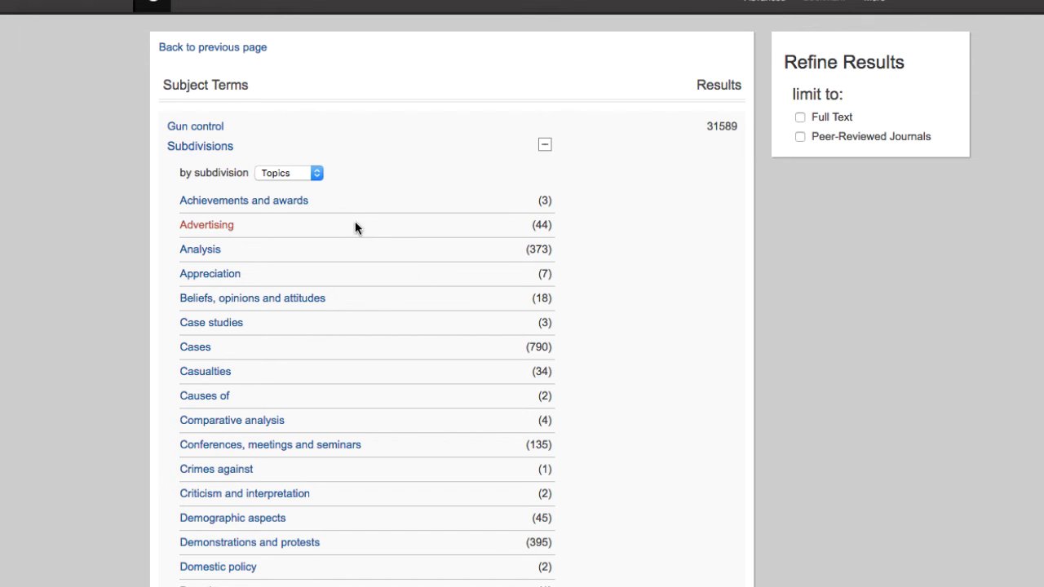
left_click(547, 146)
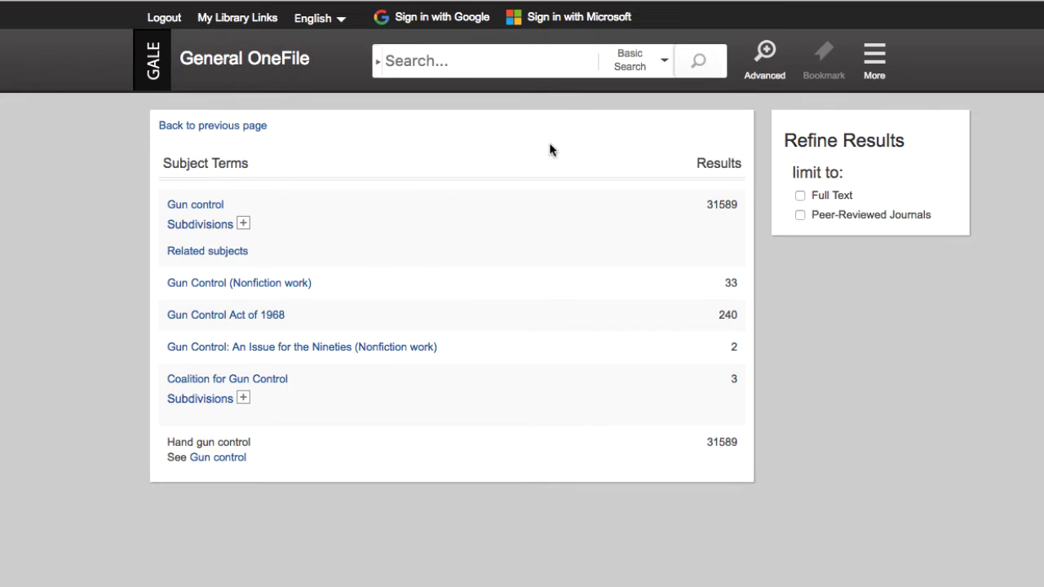
left_click(214, 254)
Open the 4,501 Gun control magazine articles and scroll to the refinement counts
left_click(200, 205)
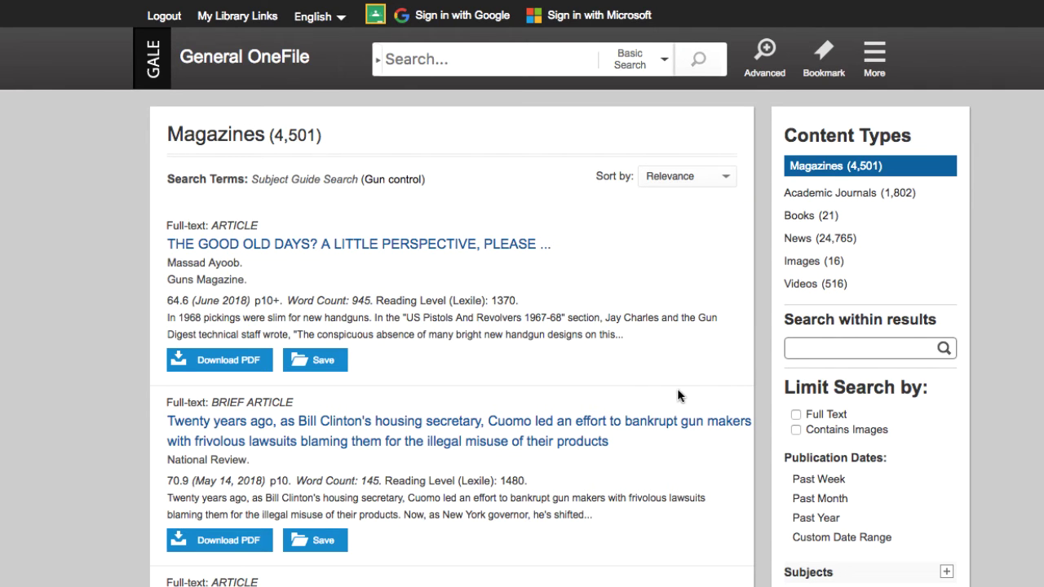
scroll(673, 394, "down", 3)
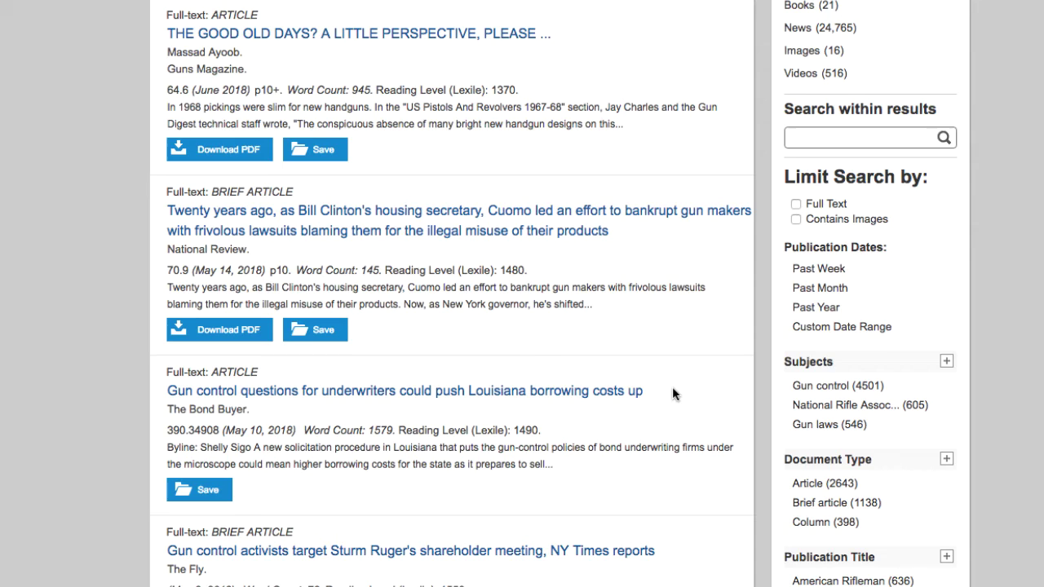
scroll(672, 393, "down", 3)
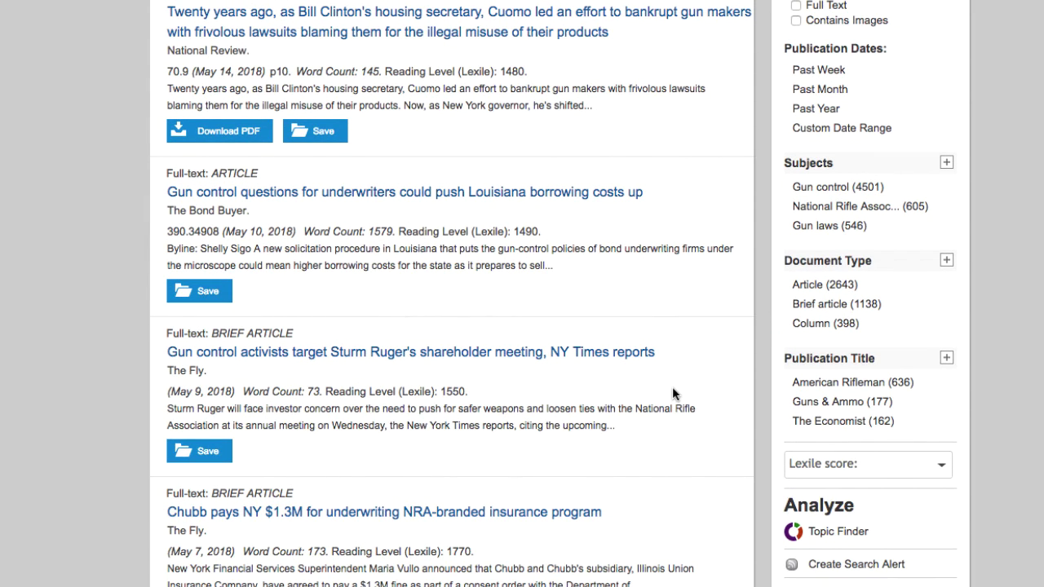
Expand the Subjects list and filter by 'Assault weapons (110)'
left_click(946, 163)
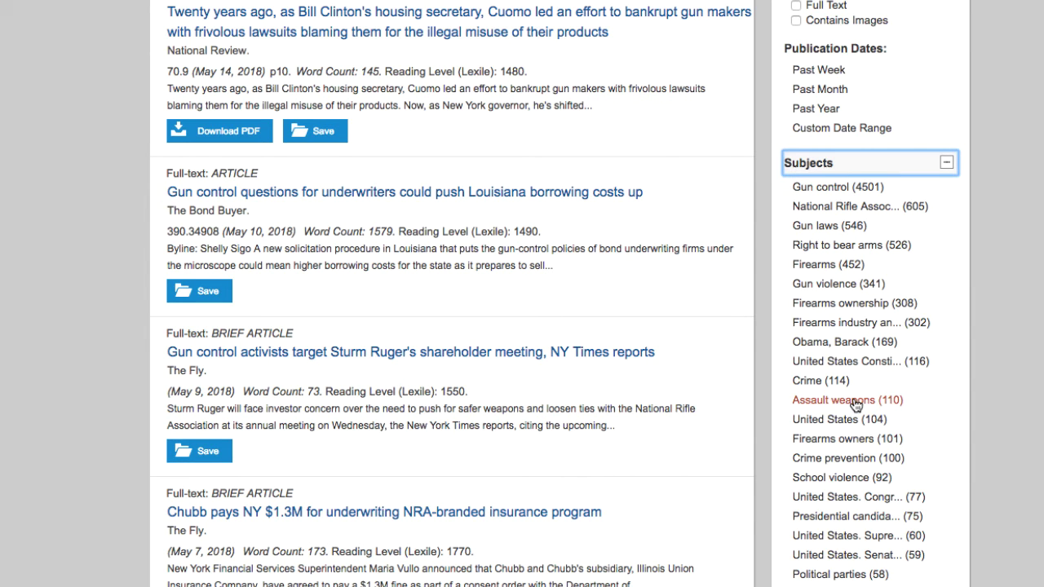
scroll(846, 412, "up", 1)
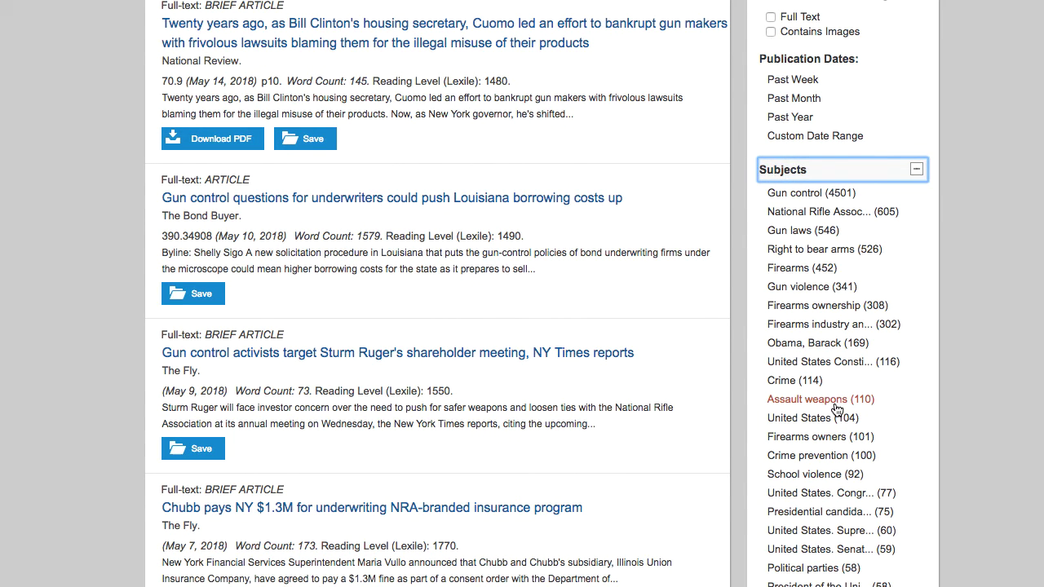
left_click(836, 401)
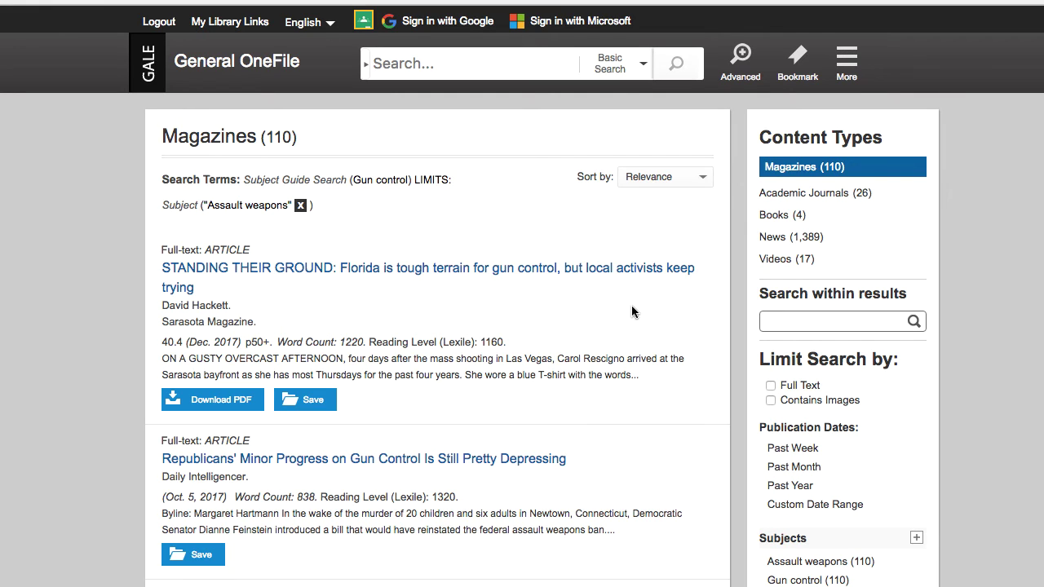
Open the Sarasota Magazine article 'STANDING THEIR GROUND' and read through it
left_click(537, 275)
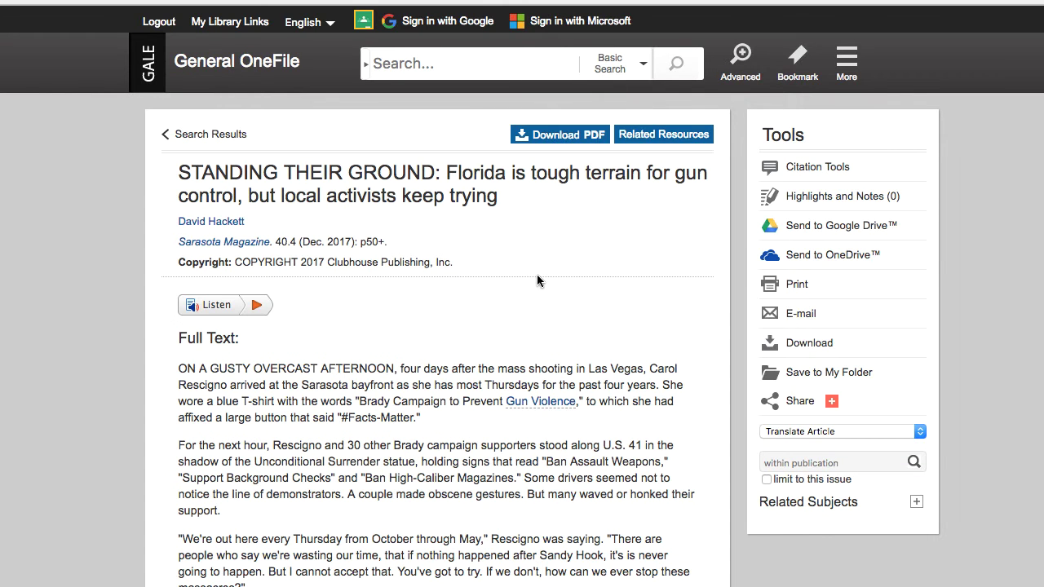
scroll(556, 360, "down", 1)
scroll(556, 359, "down", 3)
scroll(555, 361, "up", 2)
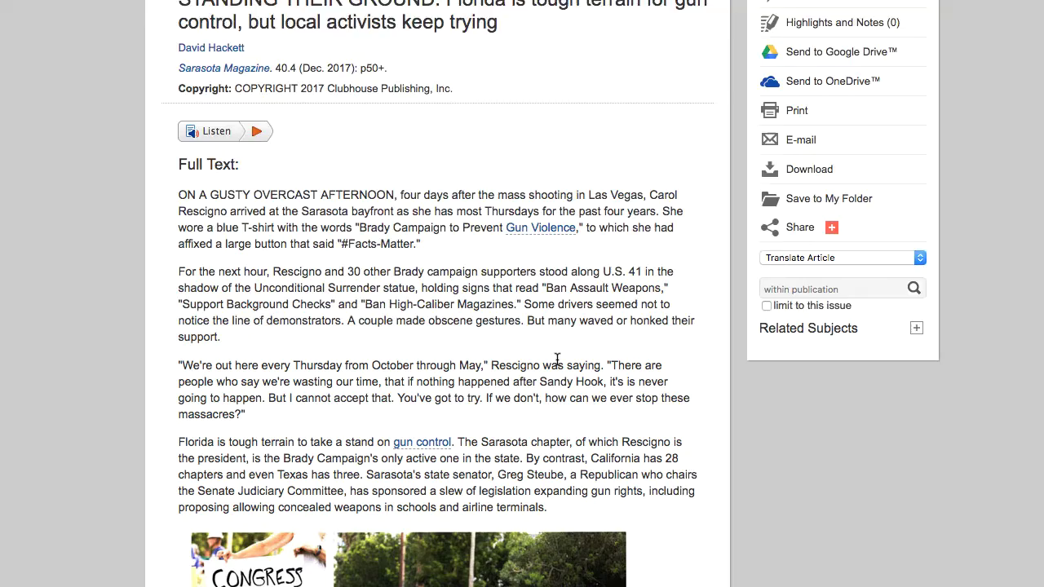
scroll(557, 362, "down", 5)
scroll(557, 363, "down", 4)
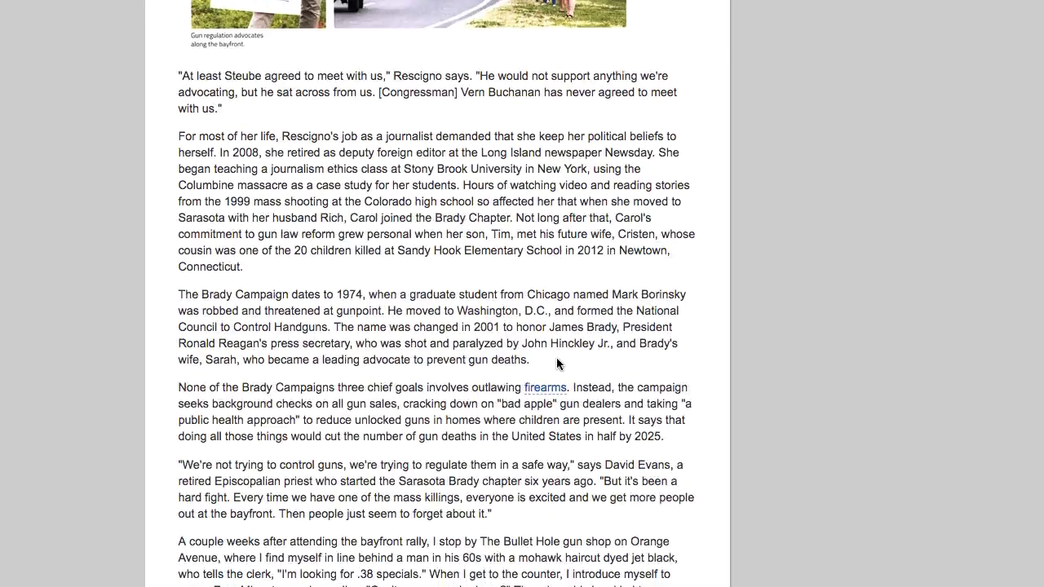
scroll(558, 363, "down", 6)
scroll(557, 363, "down", 6)
scroll(558, 363, "up", 1)
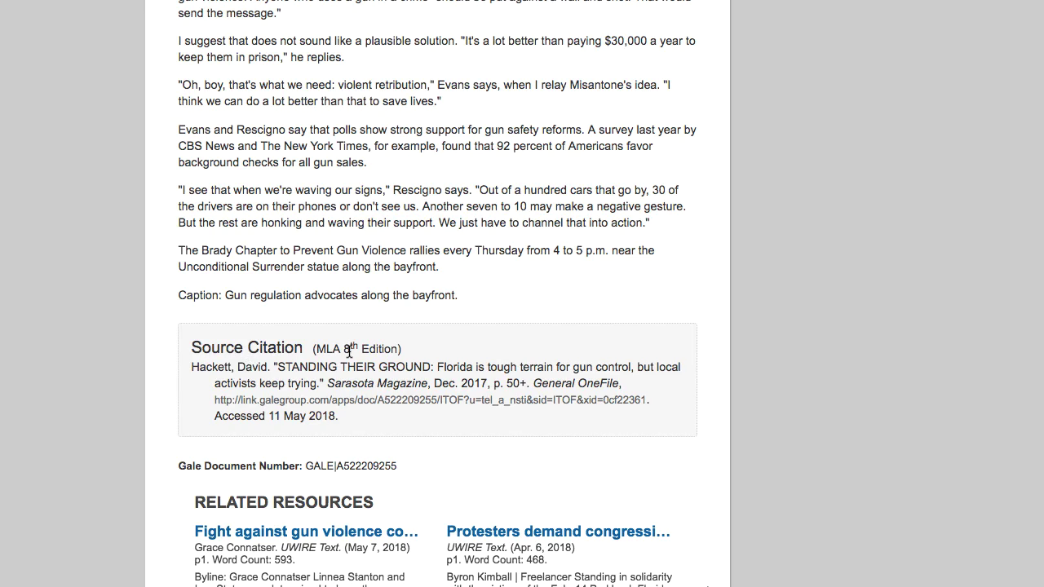
scroll(343, 361, "up", 1)
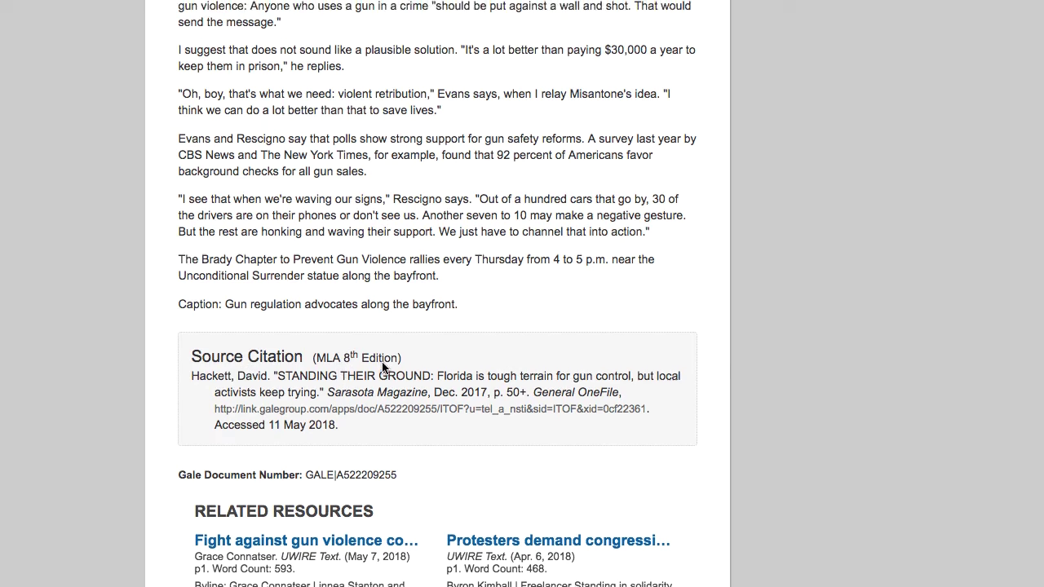
scroll(385, 367, "up", 6)
scroll(385, 368, "up", 6)
scroll(384, 368, "up", 5)
scroll(385, 368, "up", 4)
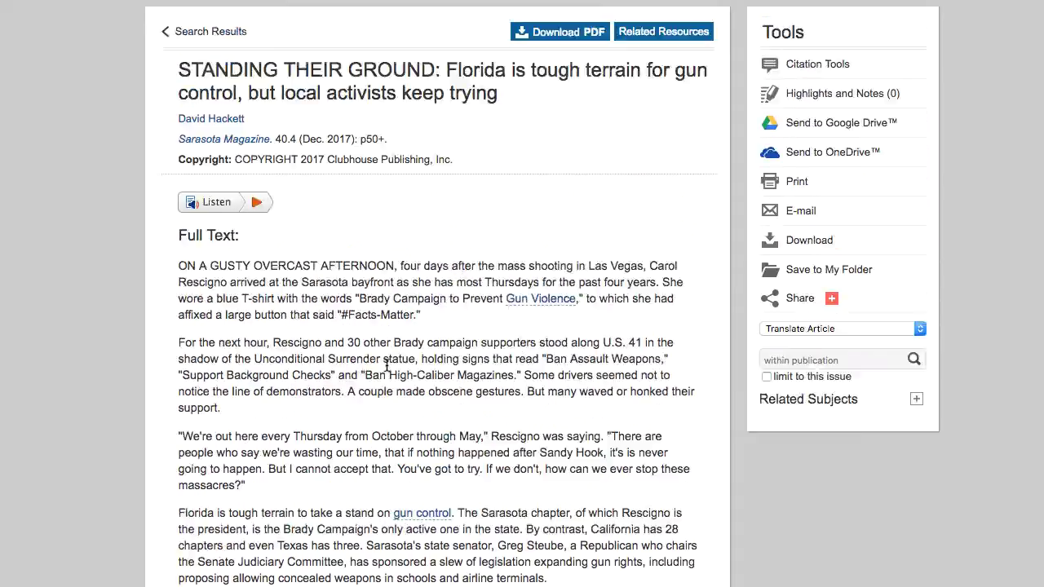
scroll(385, 368, "up", 1)
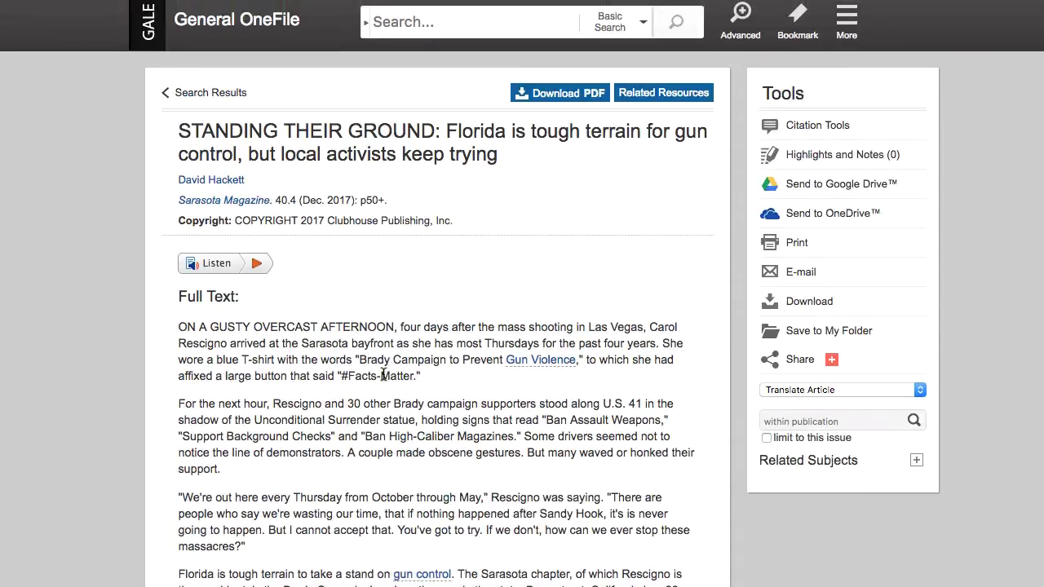
View the article's citation in APA 6th Edition format, then close the citation
left_click(815, 130)
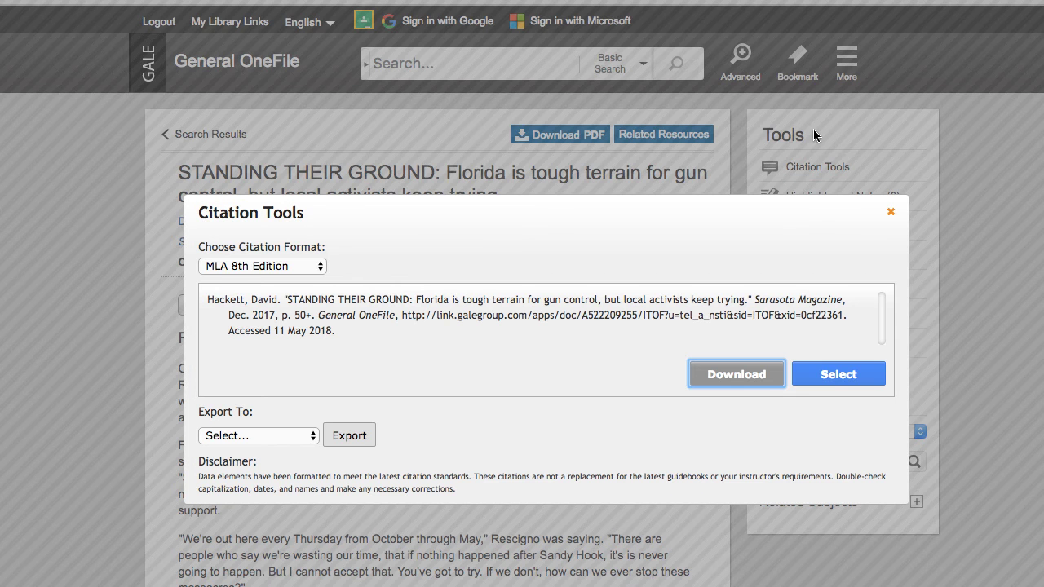
left_click(277, 267)
left_click(274, 277)
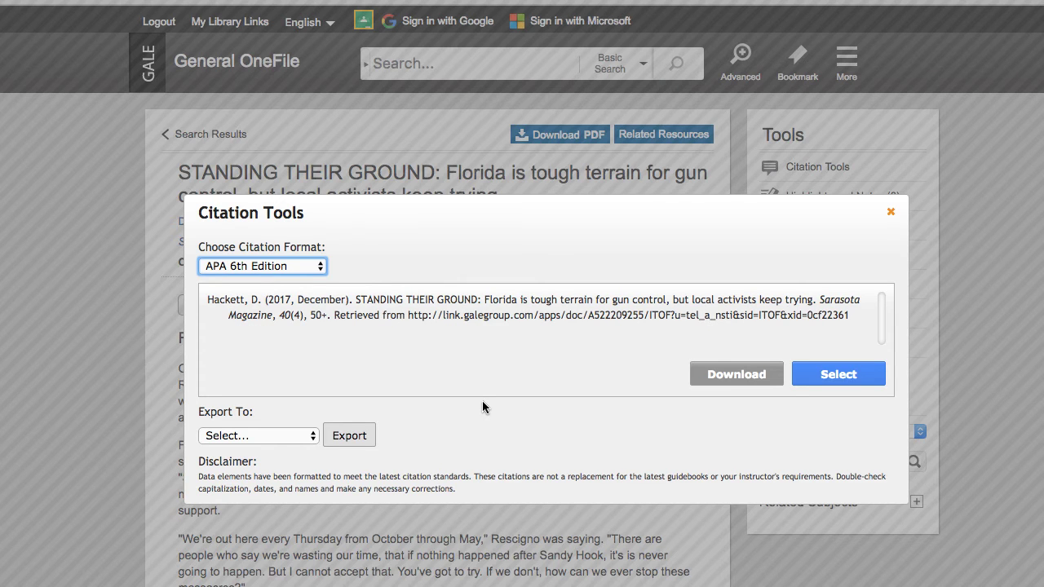
left_click(891, 212)
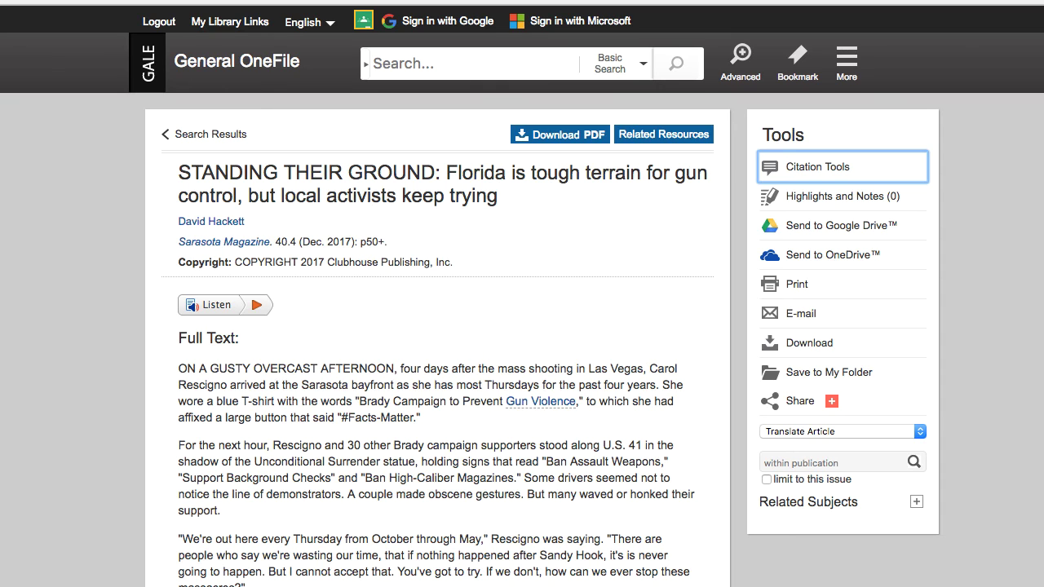
Back in the 110 assault weapons results, search within them for 'Clinton'
left_click(204, 134)
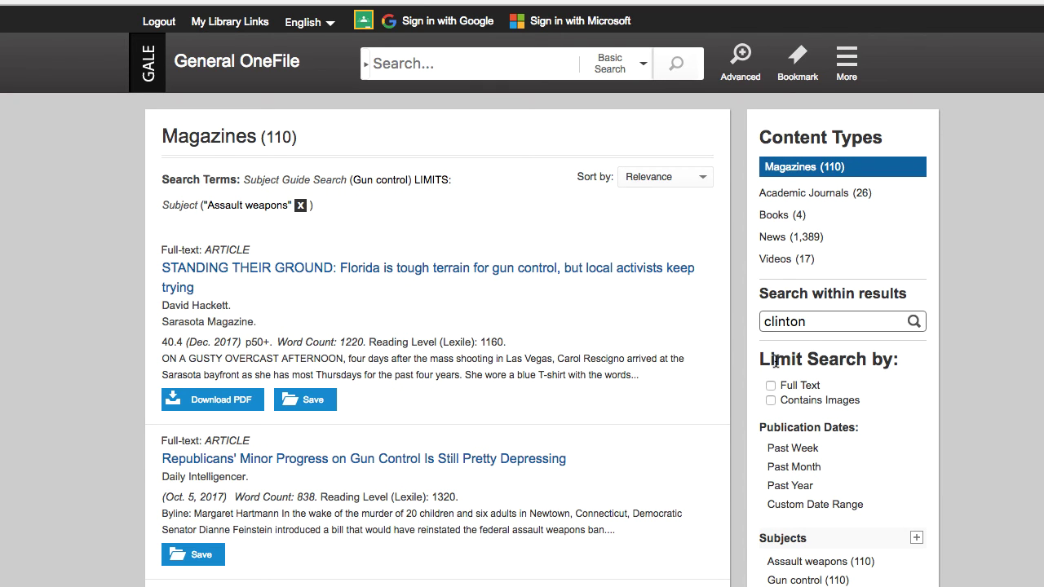
left_click_drag(846, 320, 738, 327)
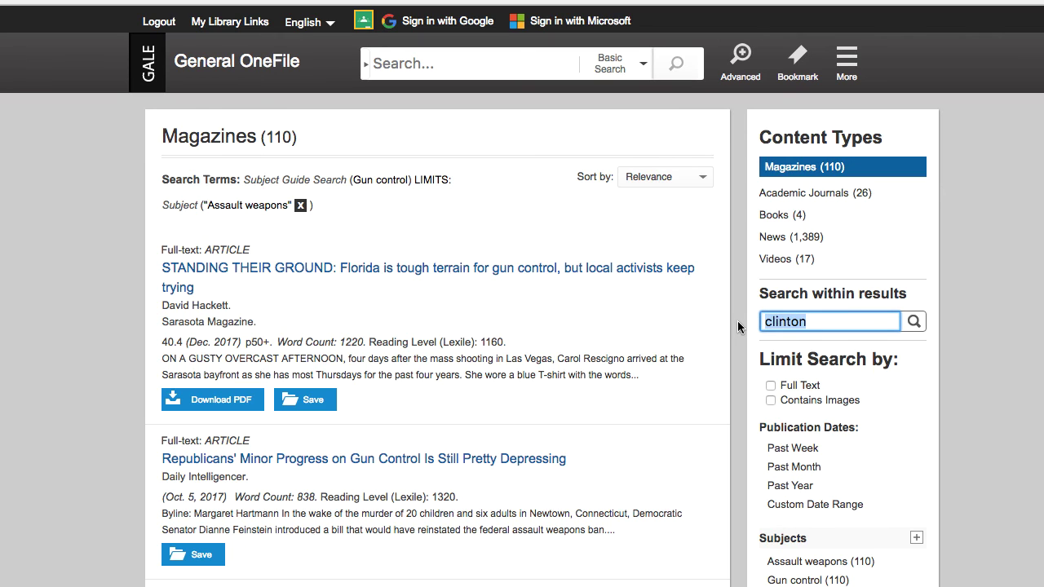
type("Cl")
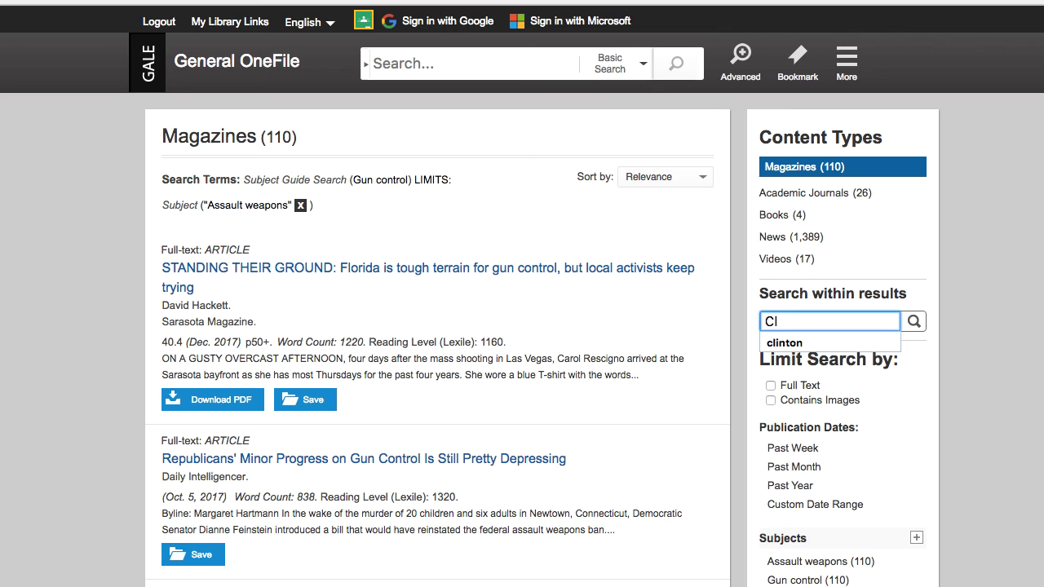
type("inton")
key("Return")
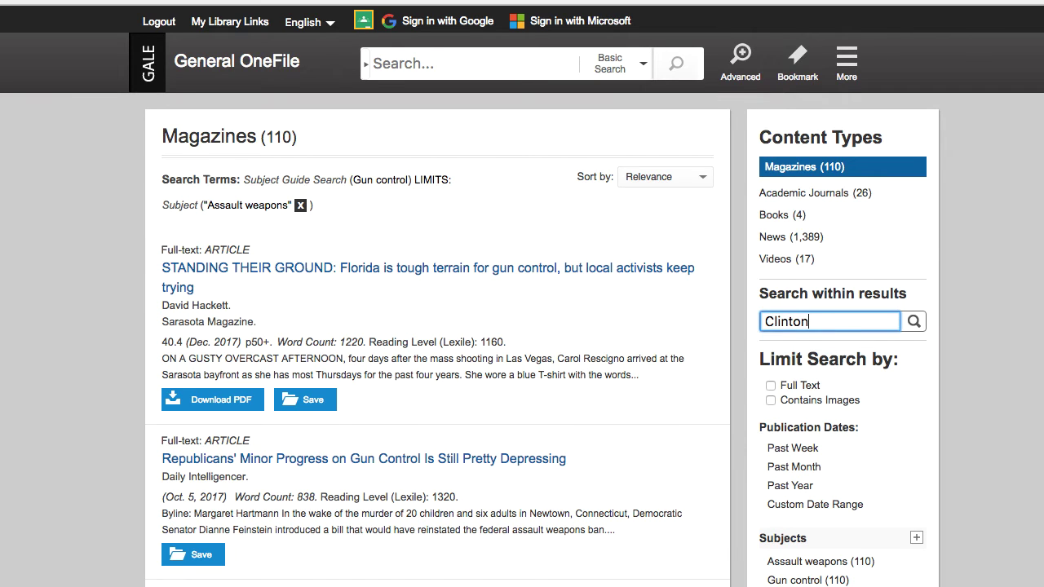